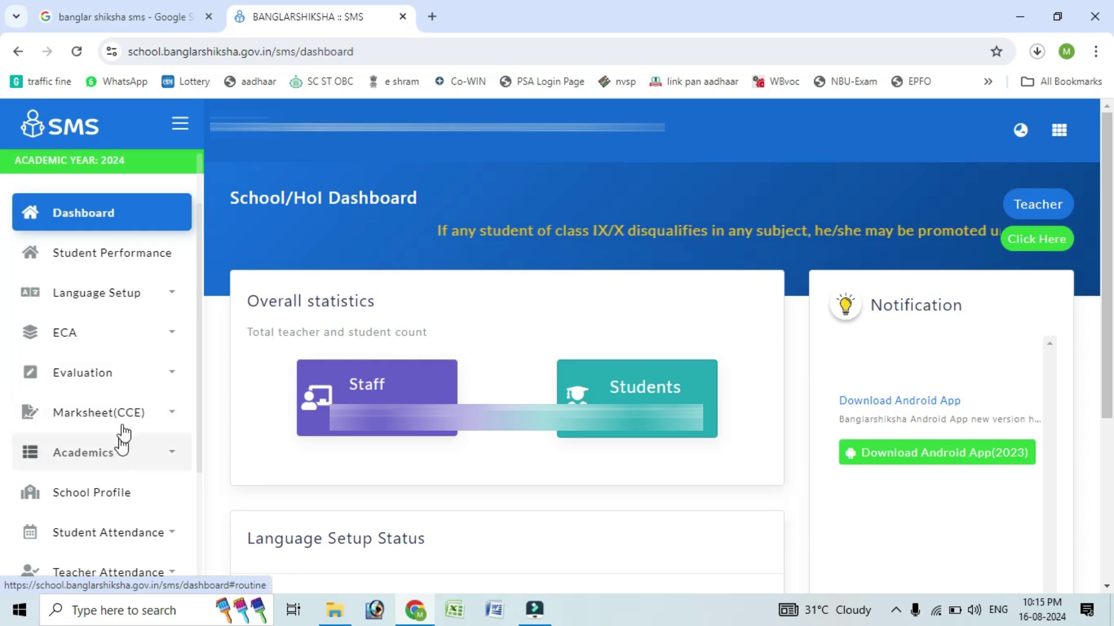
# Open the Marksheet 2024 print page for the CCE progress report cards
pyautogui.click(127, 383)
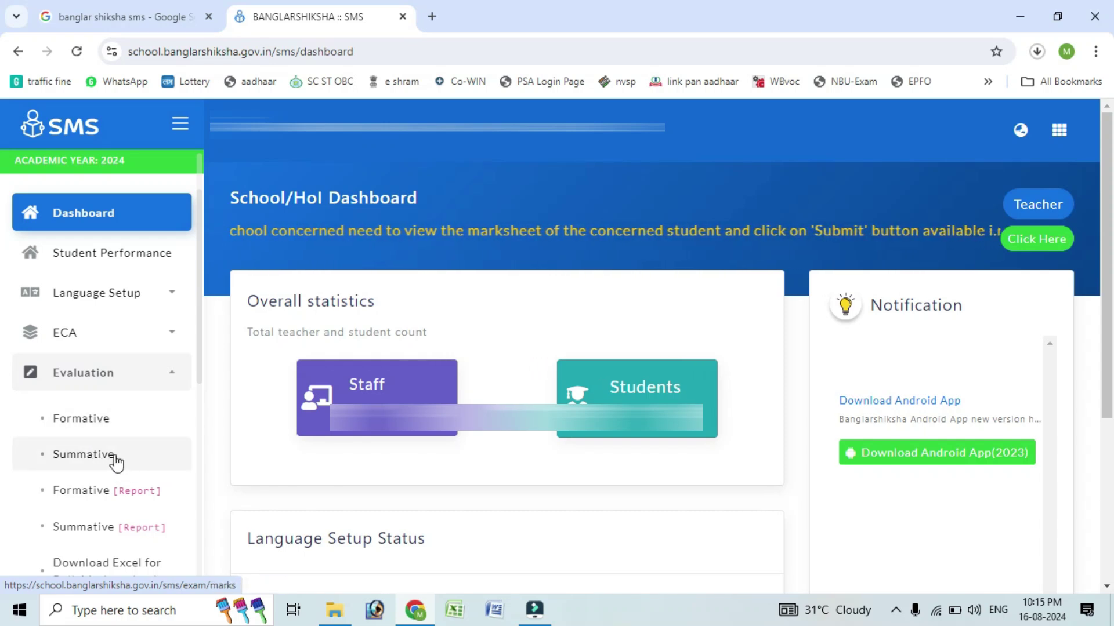
pyautogui.click(165, 380)
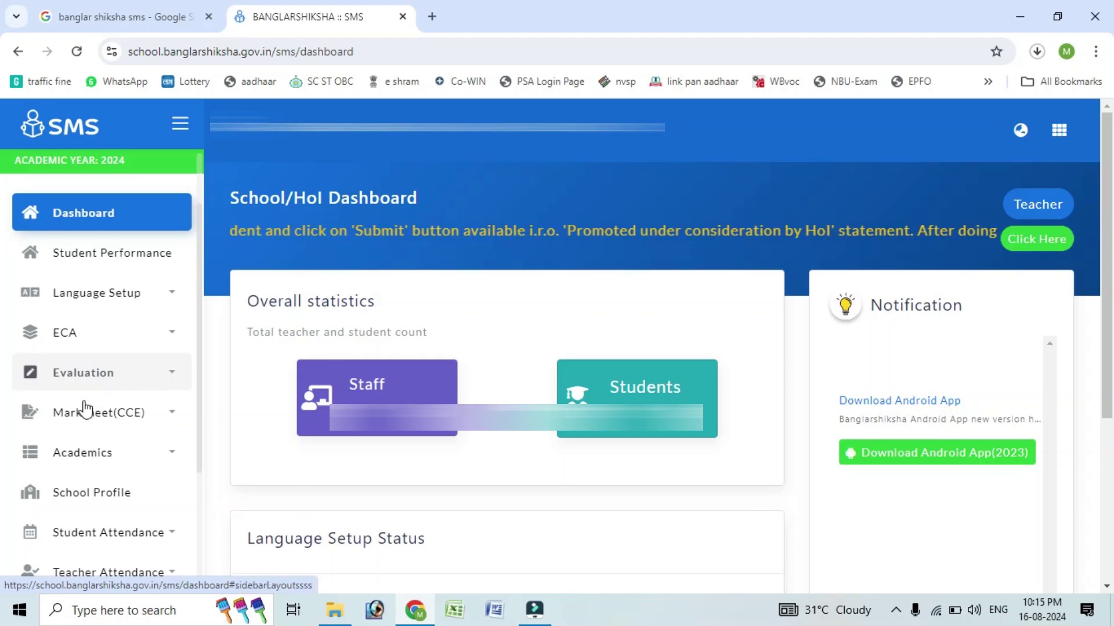
pyautogui.click(154, 419)
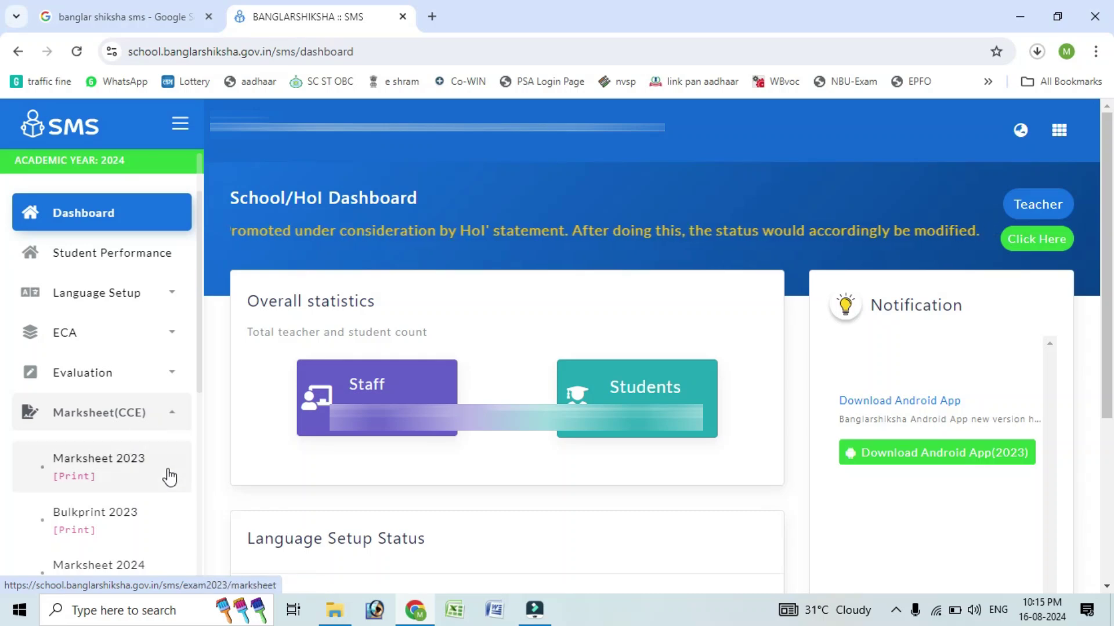
pyautogui.scroll(-1, 121, 523)
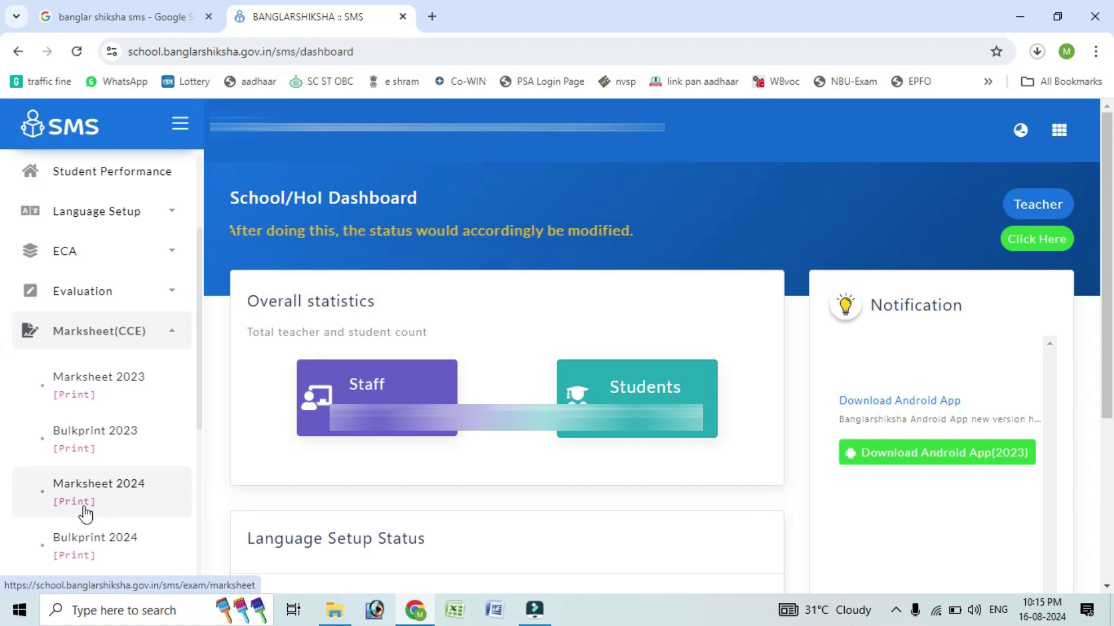
pyautogui.click(112, 496)
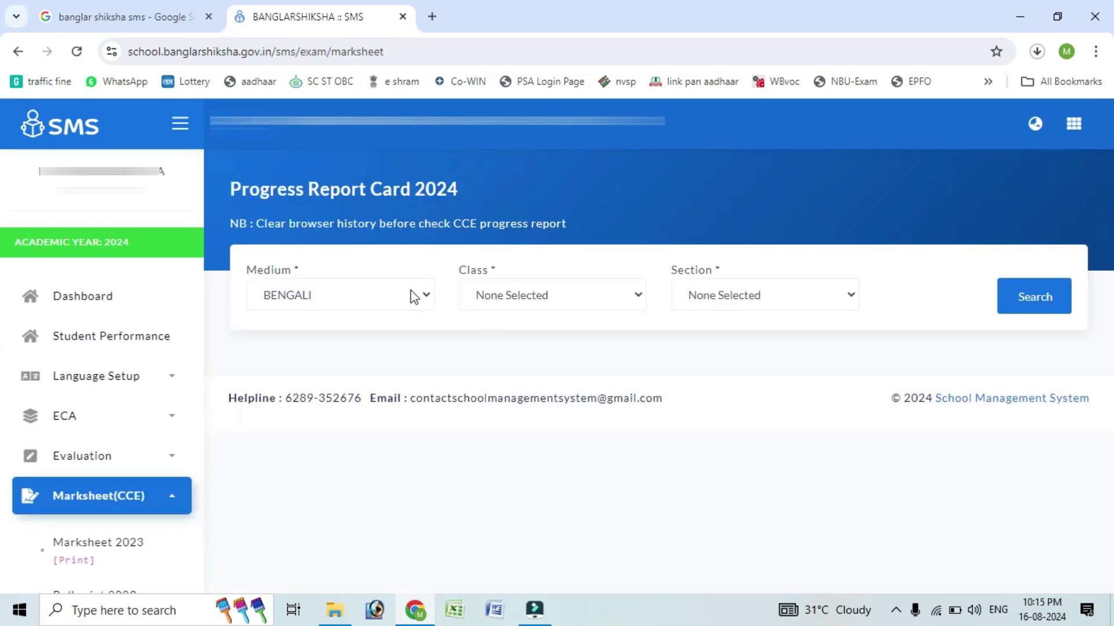
# List the Class VI, Section A students and preview the 2024 progress report card of roll number 1
pyautogui.click(543, 298)
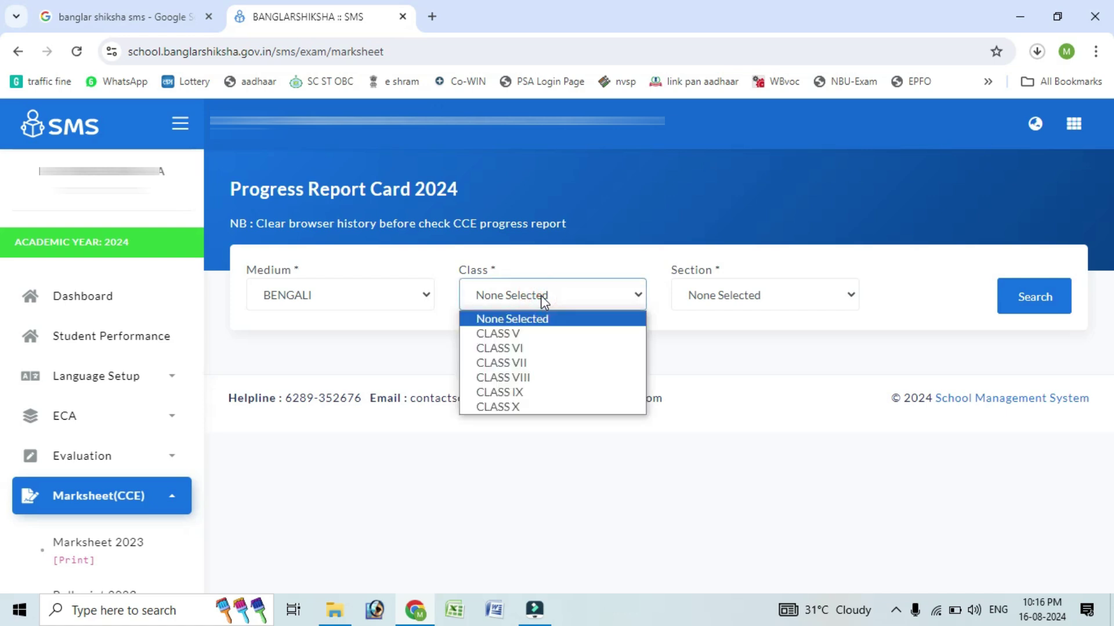
pyautogui.click(529, 351)
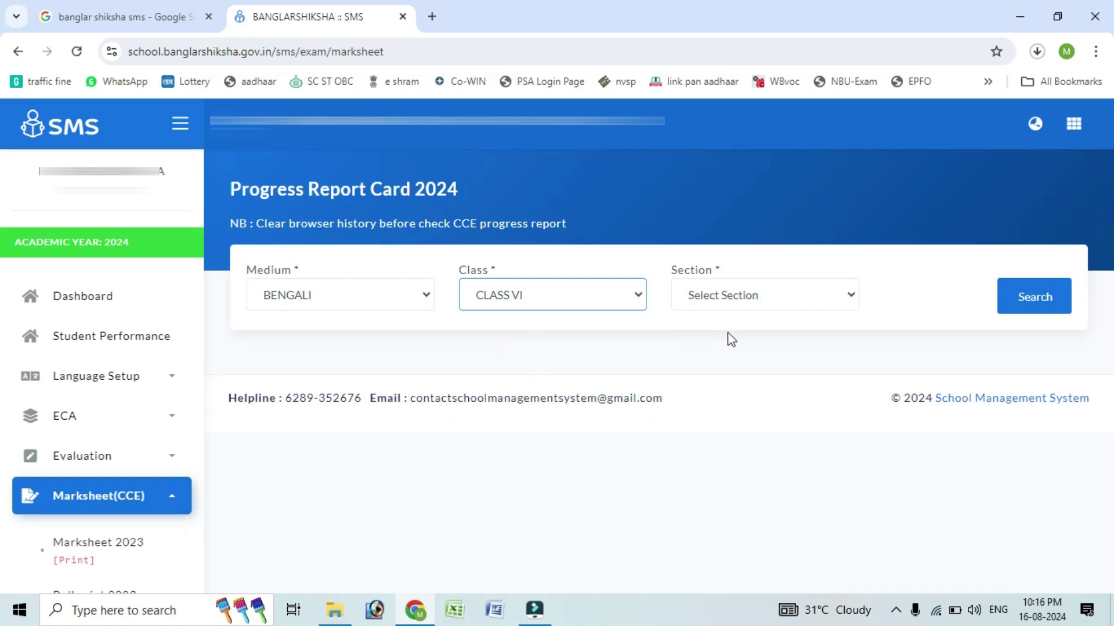
pyautogui.click(743, 308)
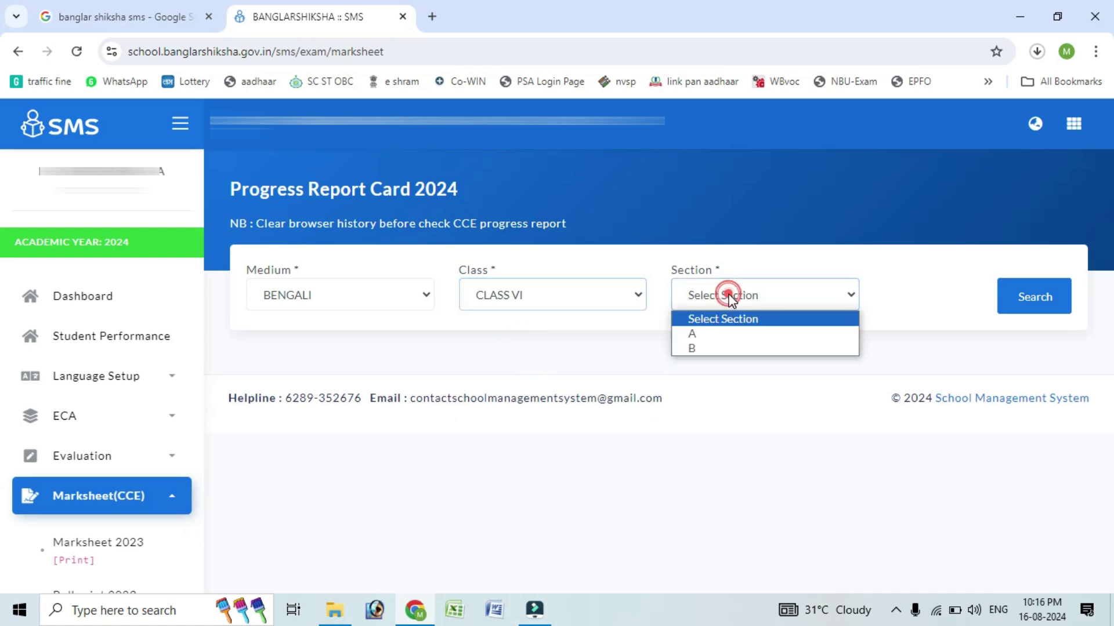
pyautogui.click(703, 338)
pyautogui.click(1013, 305)
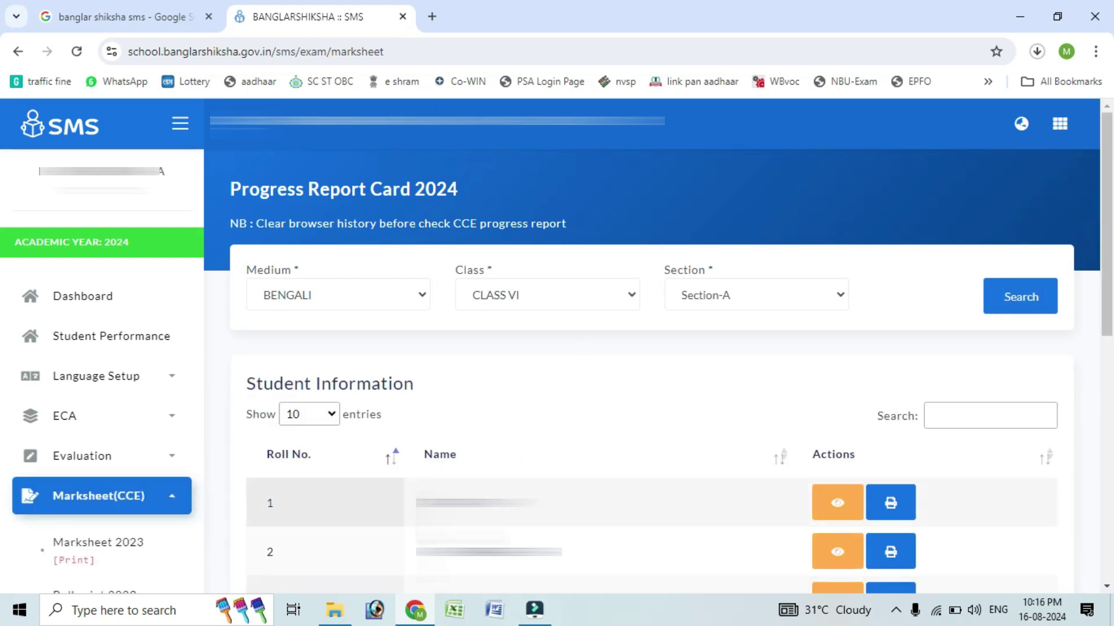
pyautogui.click(835, 502)
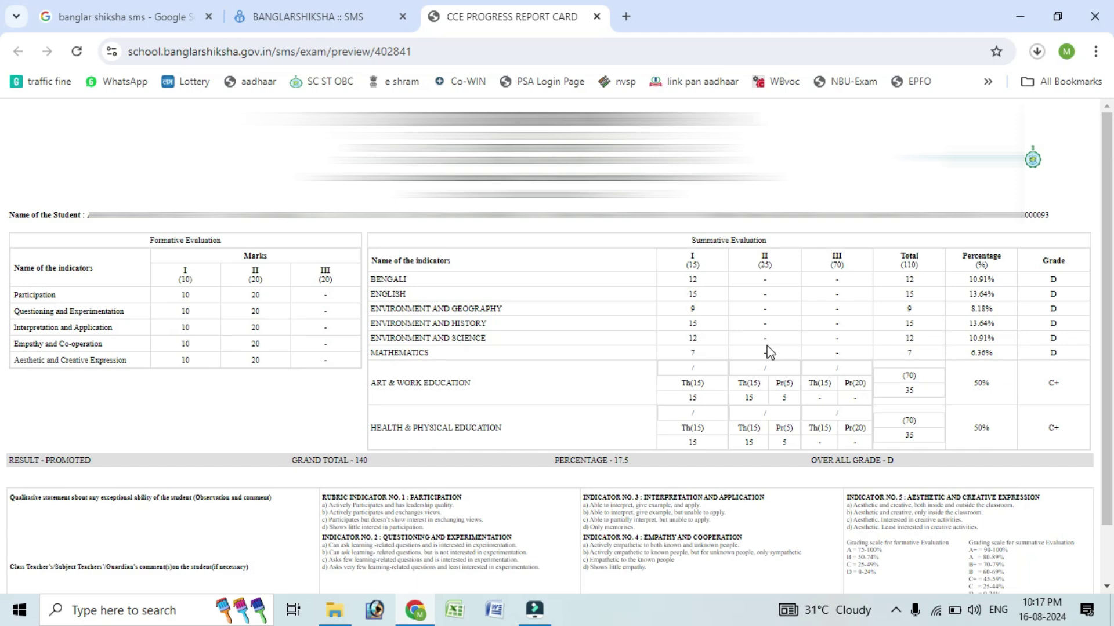
pyautogui.click(597, 17)
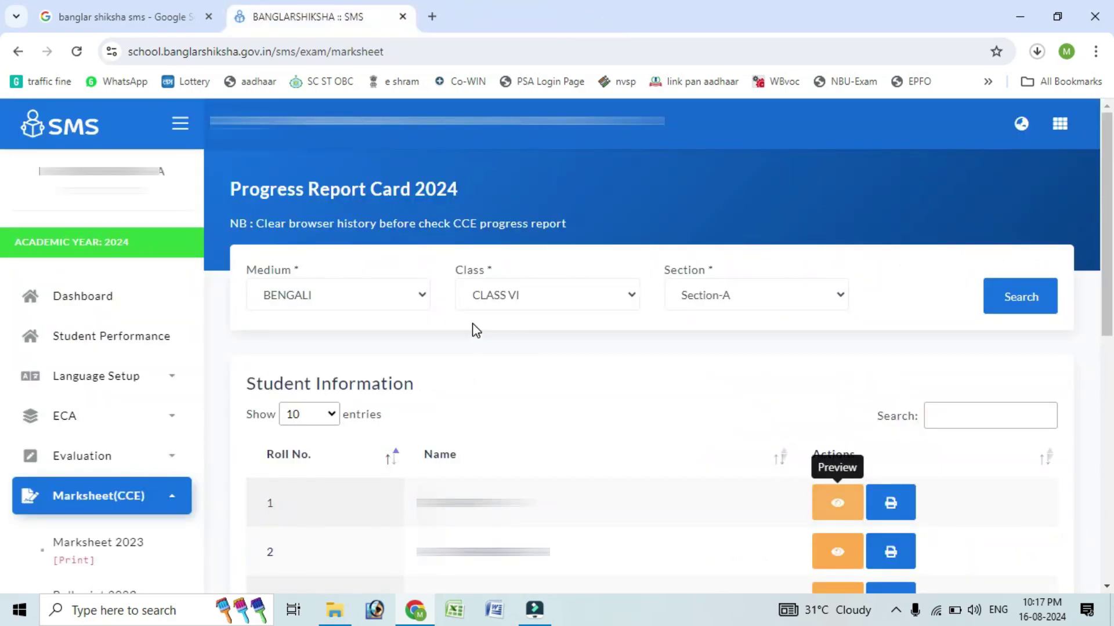
# Open the marks entry page for the 2024 Summative Evaluation
pyautogui.click(172, 499)
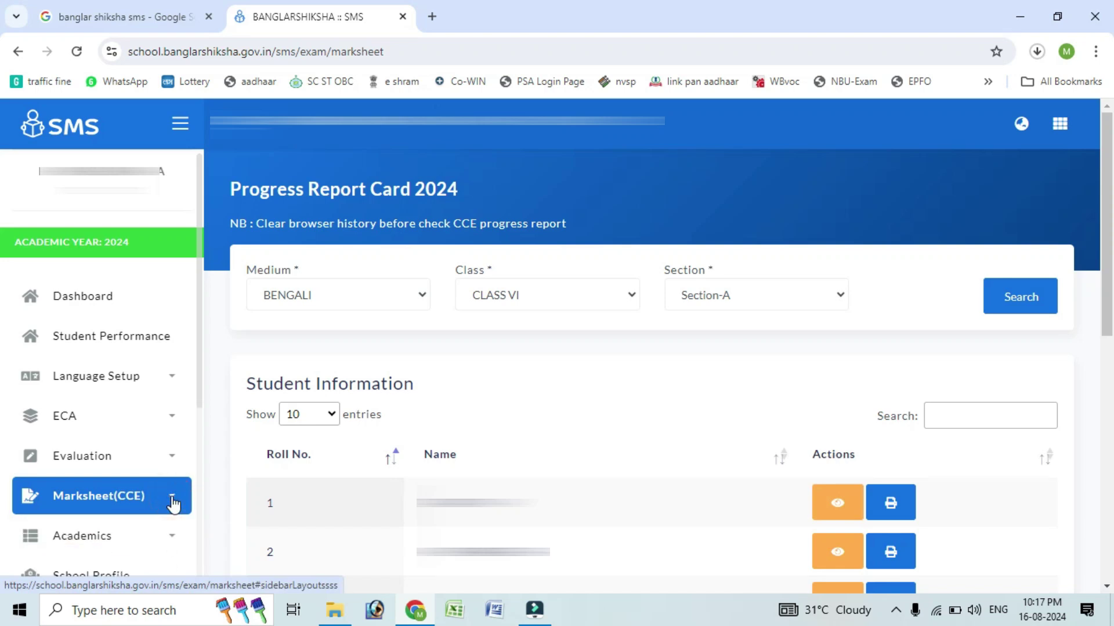
pyautogui.click(166, 463)
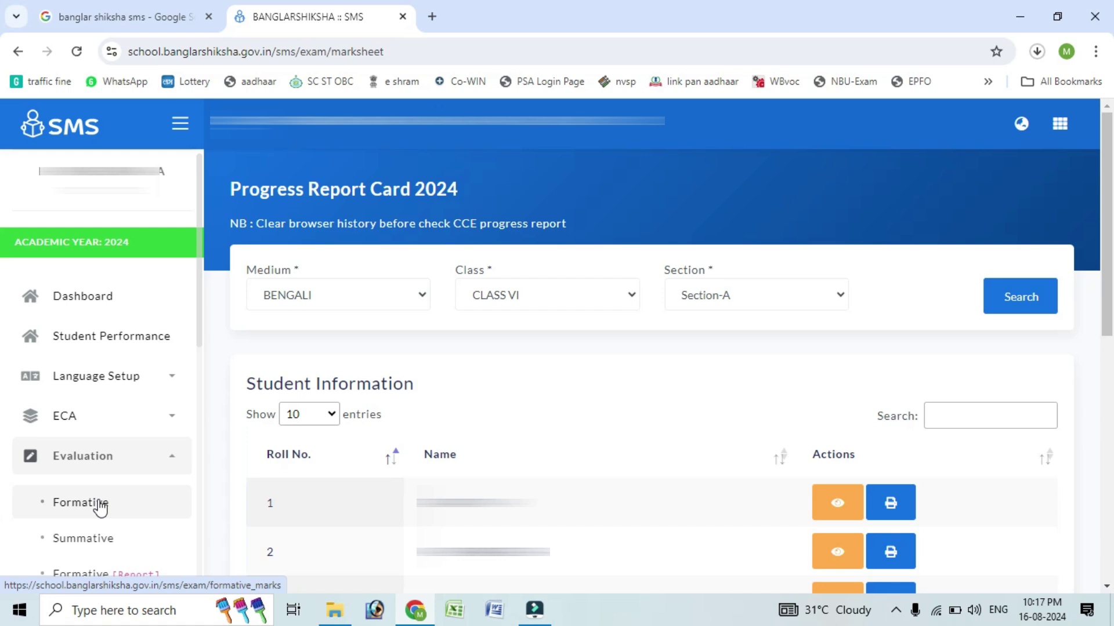
pyautogui.click(98, 546)
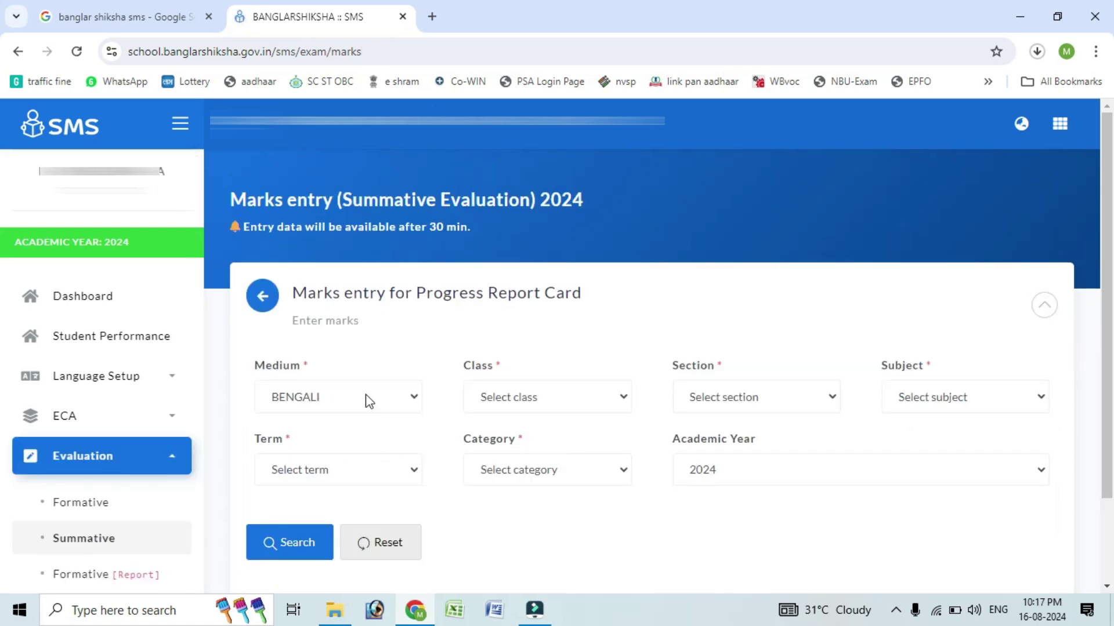
# Load the summative marks sheet for Class VI, Section A, subject BENGALI (1ST), term Evaluation-II
pyautogui.click(531, 398)
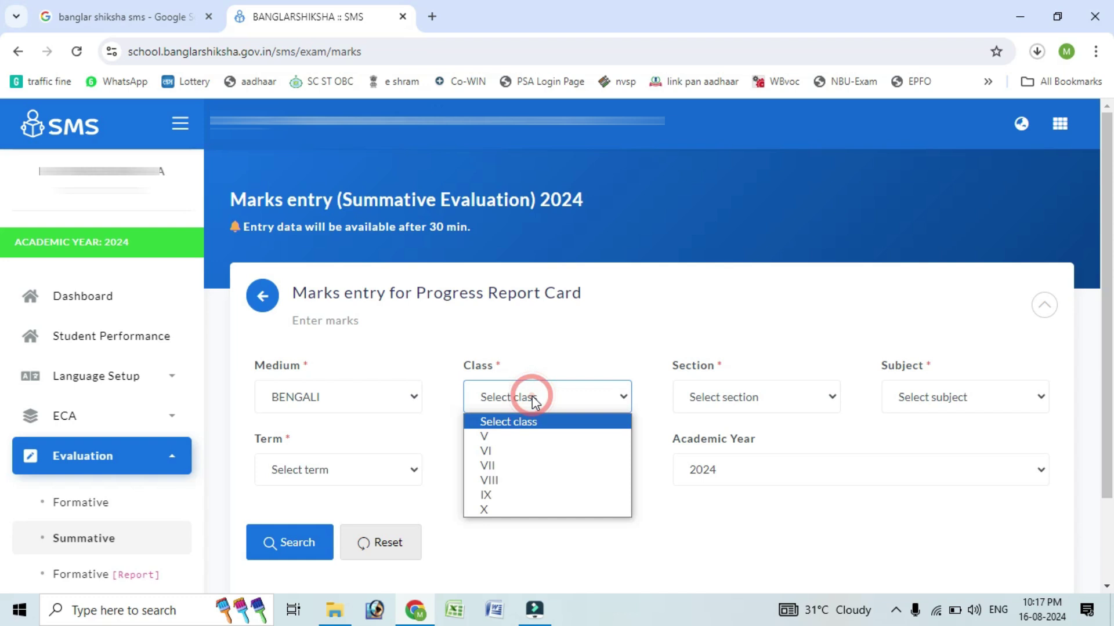
pyautogui.click(502, 452)
pyautogui.click(725, 397)
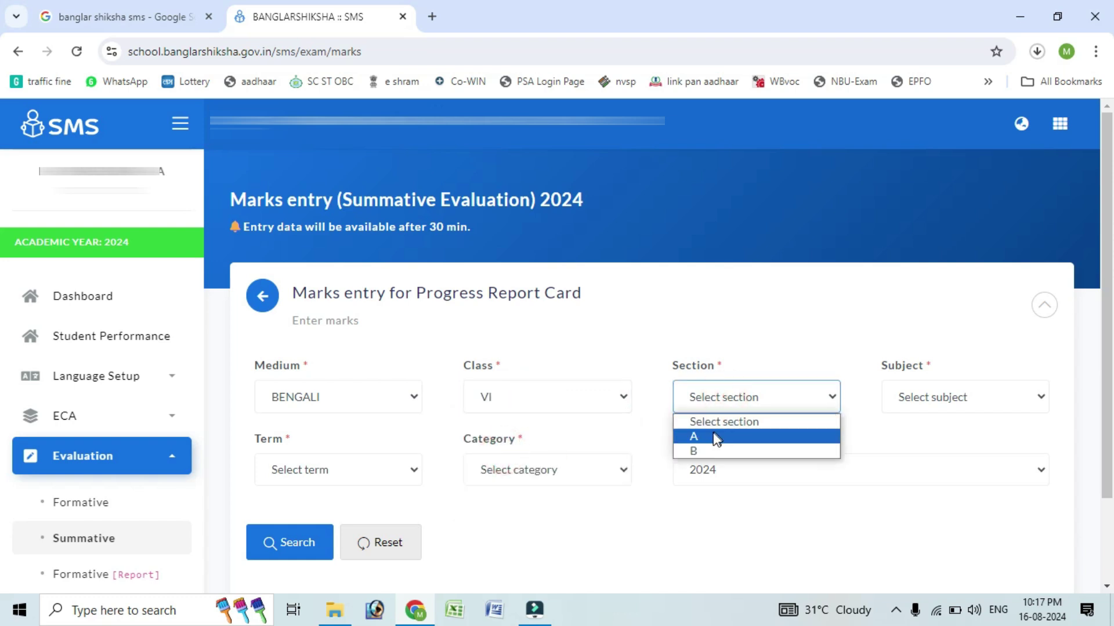
pyautogui.click(709, 435)
pyautogui.click(924, 398)
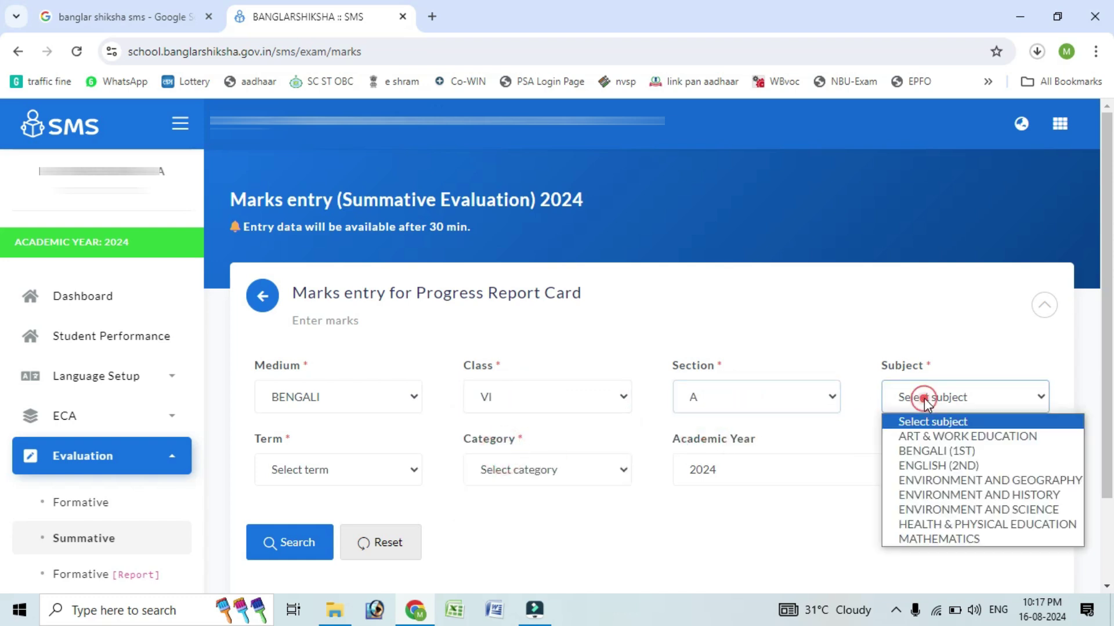
pyautogui.click(931, 452)
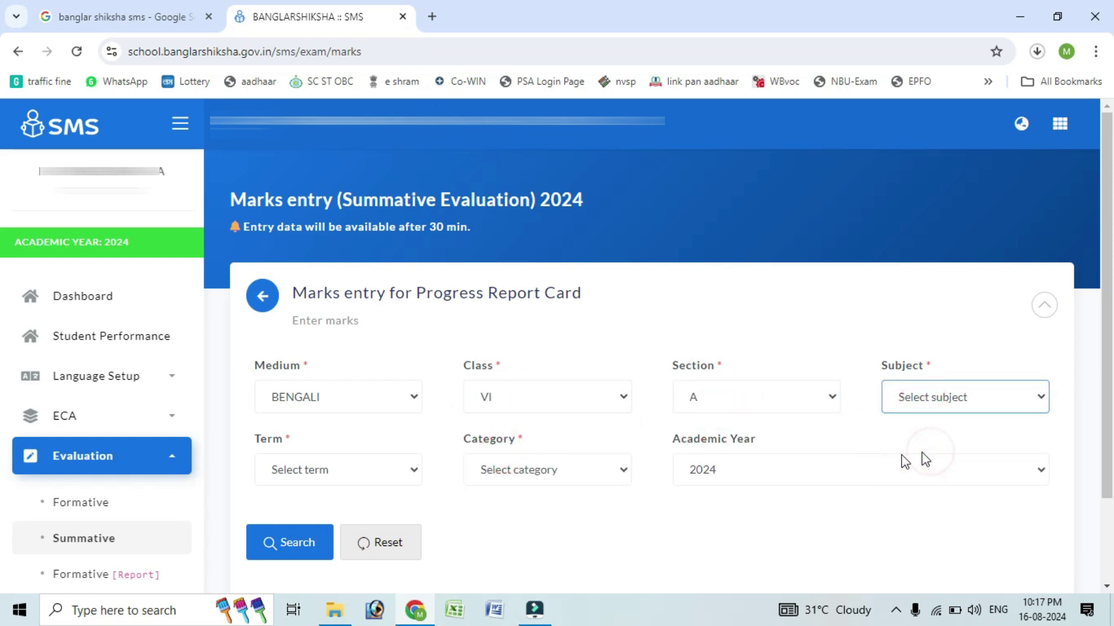
pyautogui.click(332, 469)
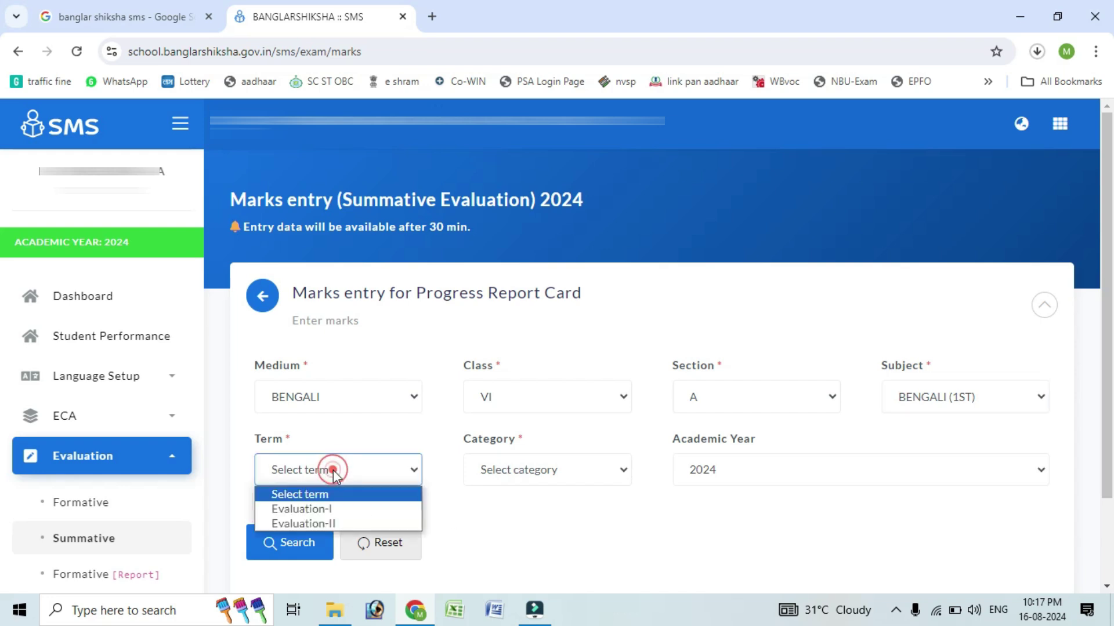
pyautogui.click(311, 524)
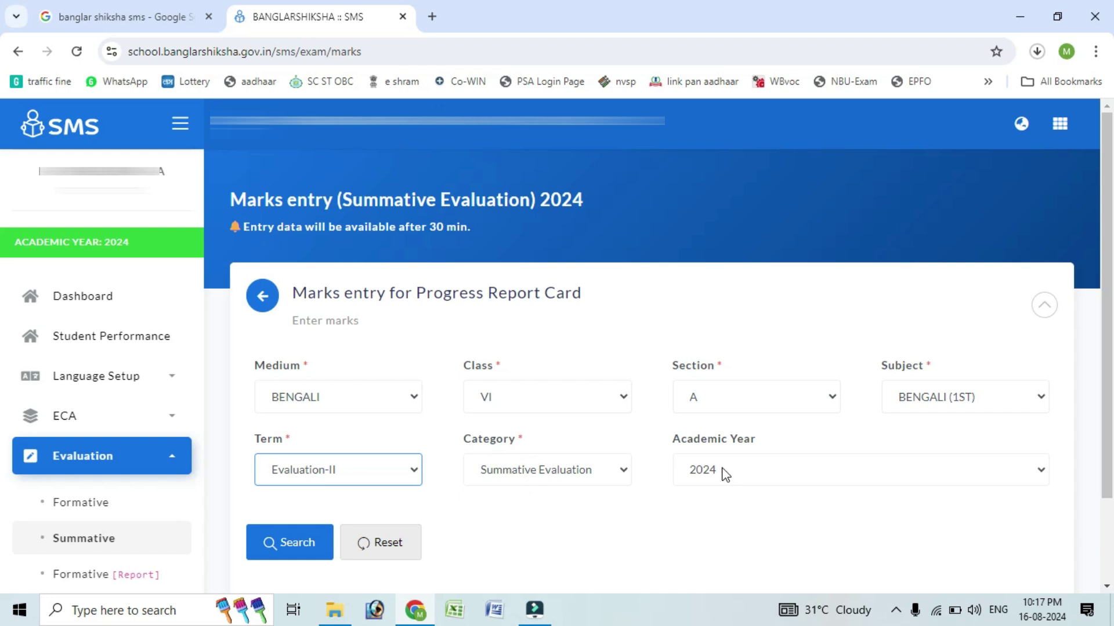
pyautogui.click(298, 548)
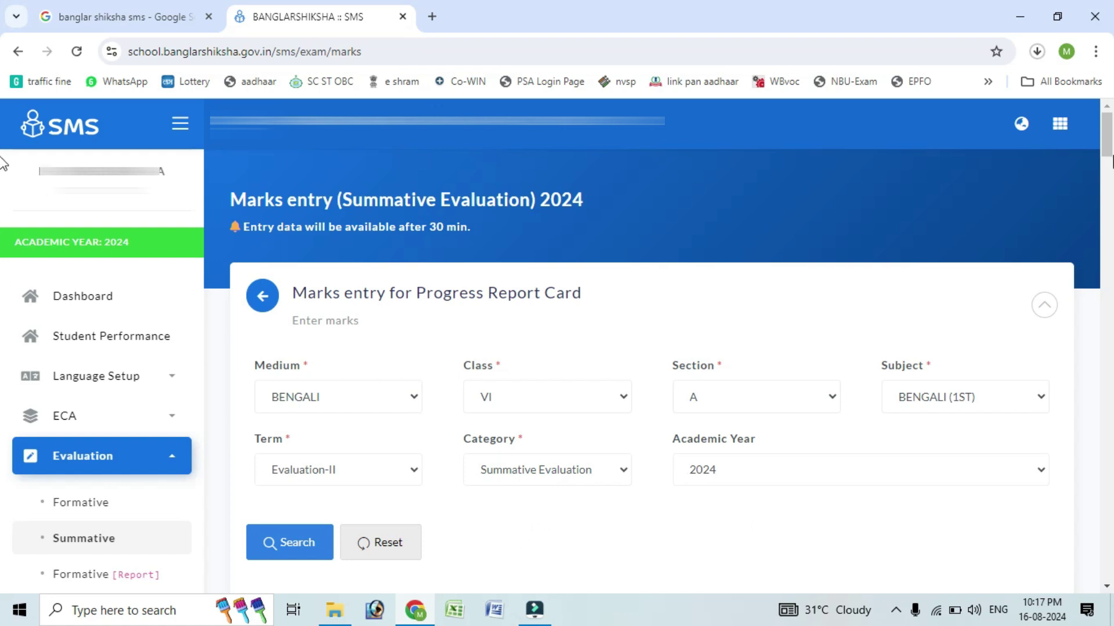
# Mark roll number 1 as absent in the BENGALI (1ST) marks sheet and save the sheet as a draft
pyautogui.scroll(-4, 1111, 174)
pyautogui.scroll(-2, 1109, 167)
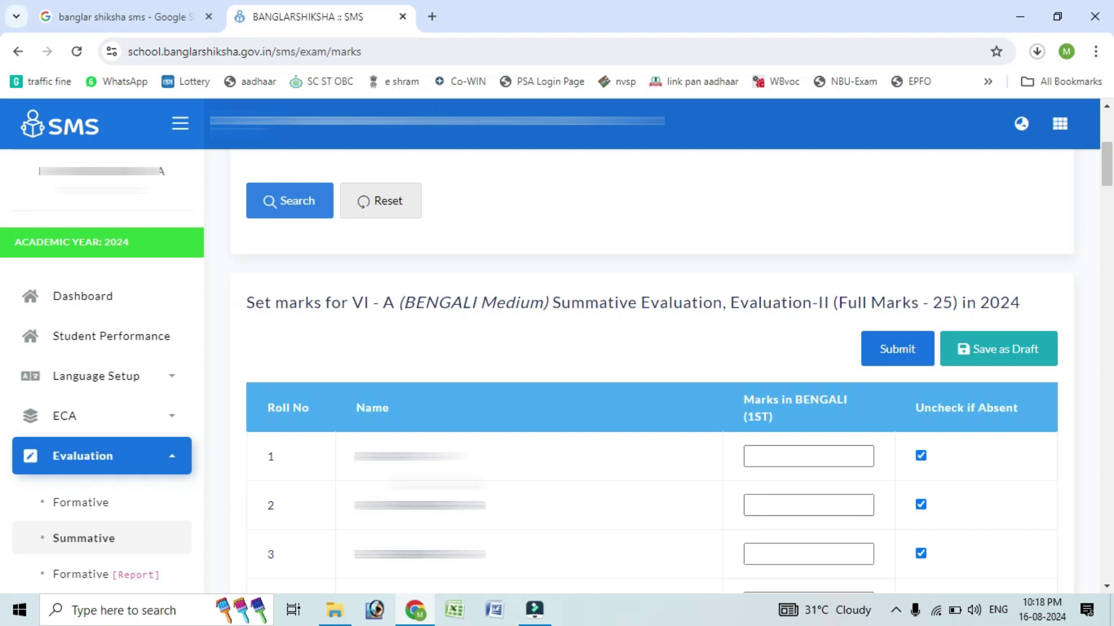
pyautogui.click(795, 457)
pyautogui.moveTo(838, 303); pyautogui.dragTo(954, 304)
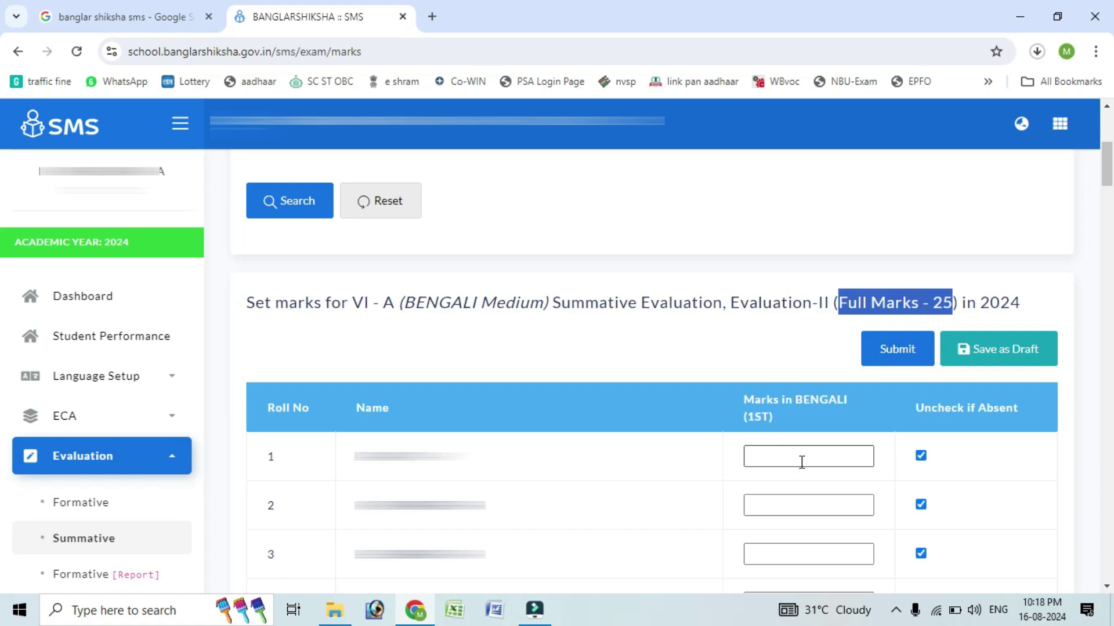
pyautogui.click(922, 458)
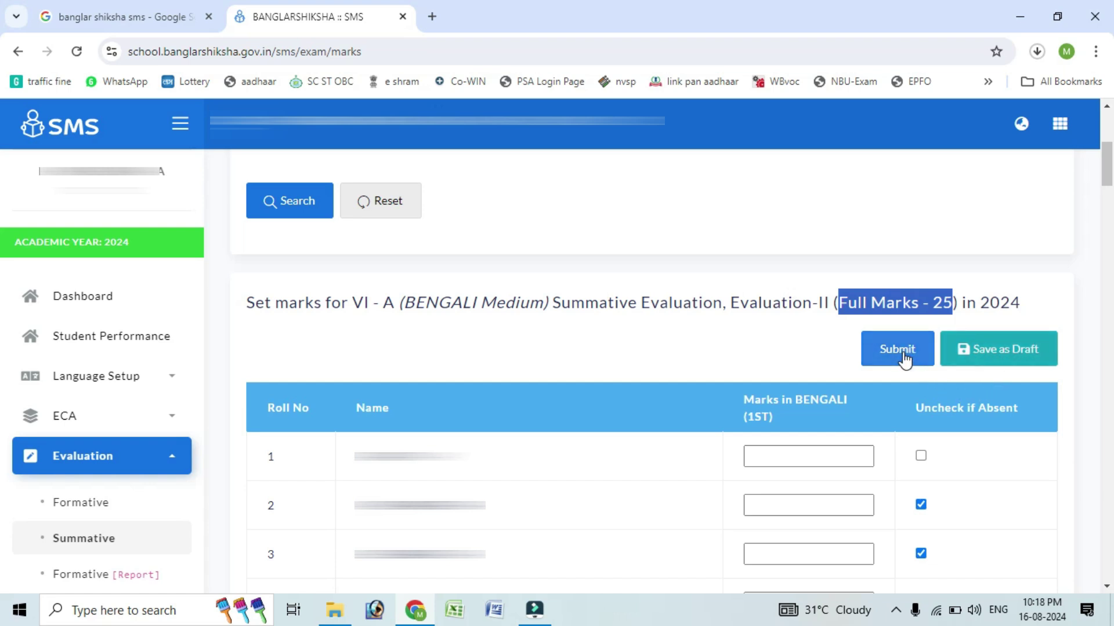
pyautogui.click(984, 354)
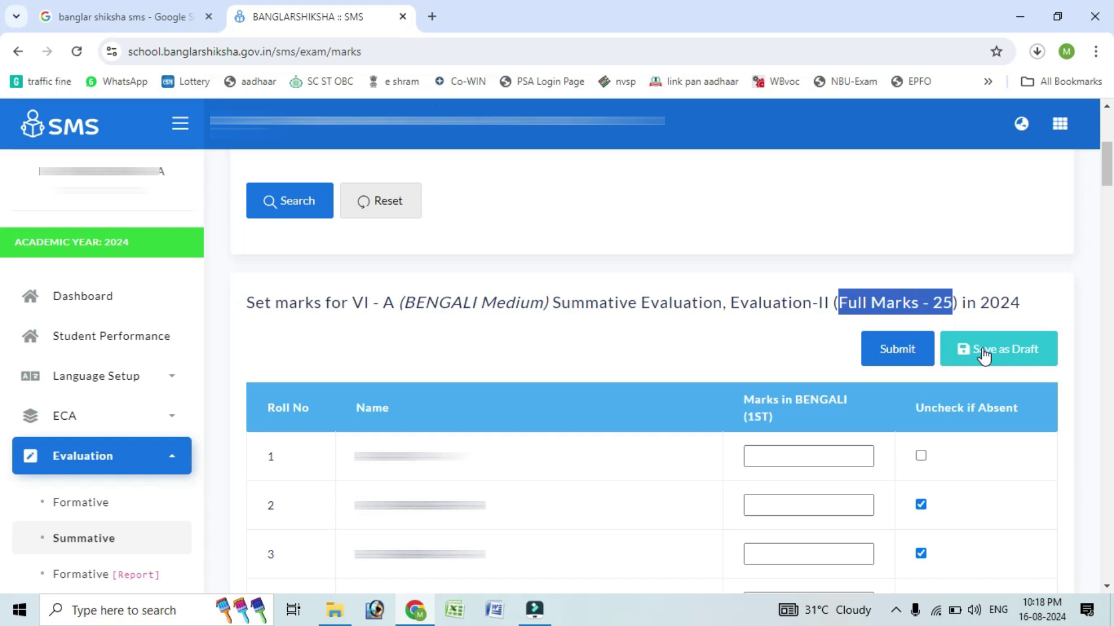
pyautogui.click(986, 354)
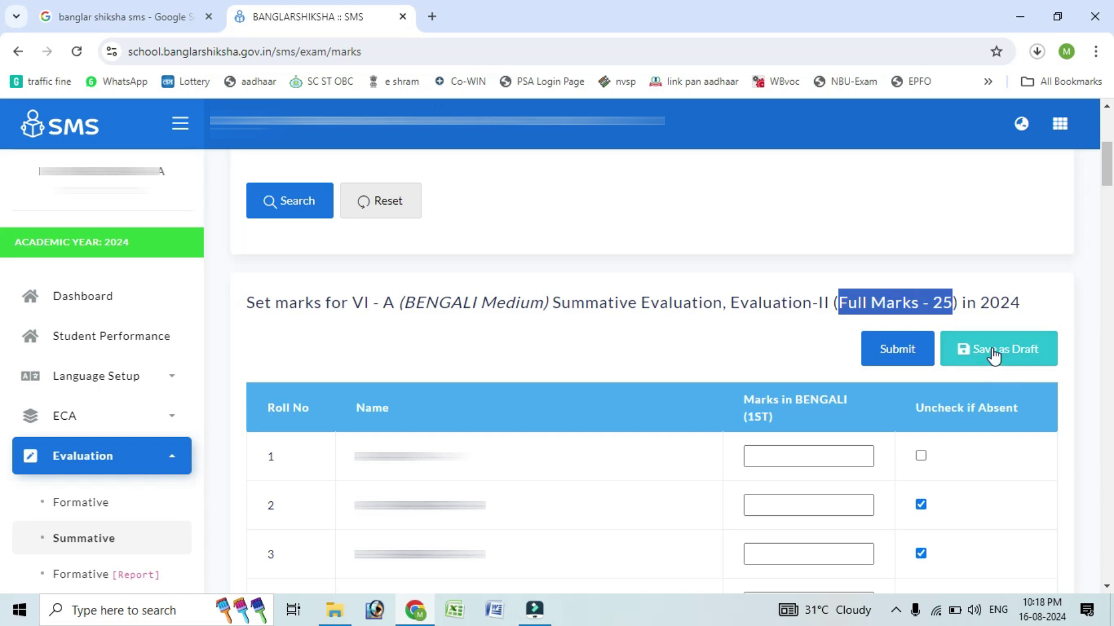